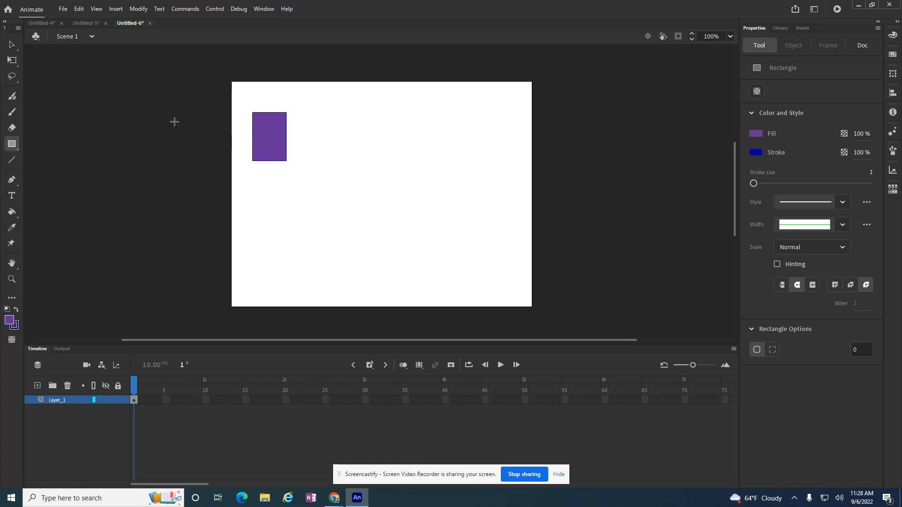
Create a classic tween on the purple rectangle's first frame in Layer_1
left_click(12, 47)
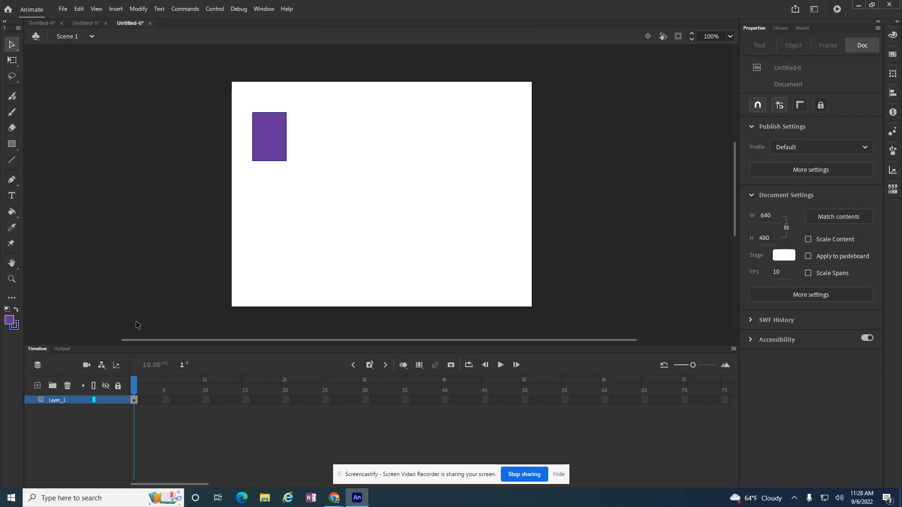
right_click(134, 399)
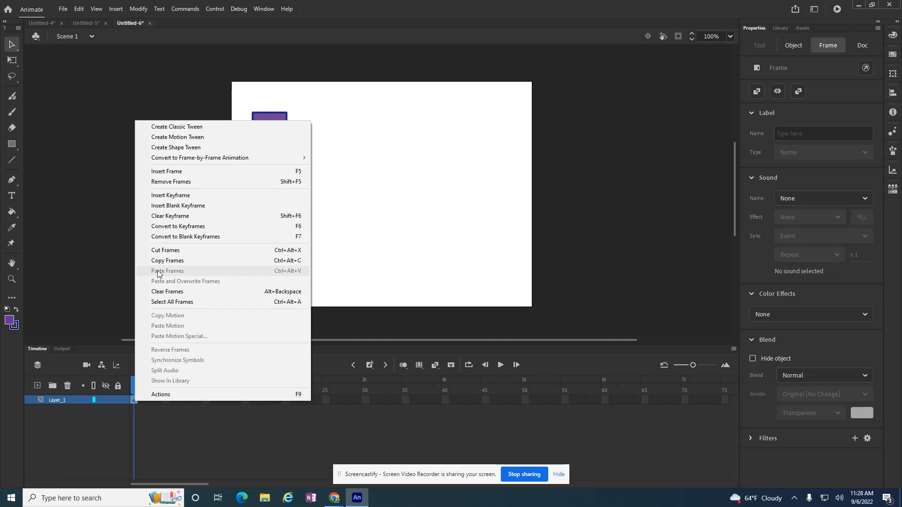
left_click(183, 127)
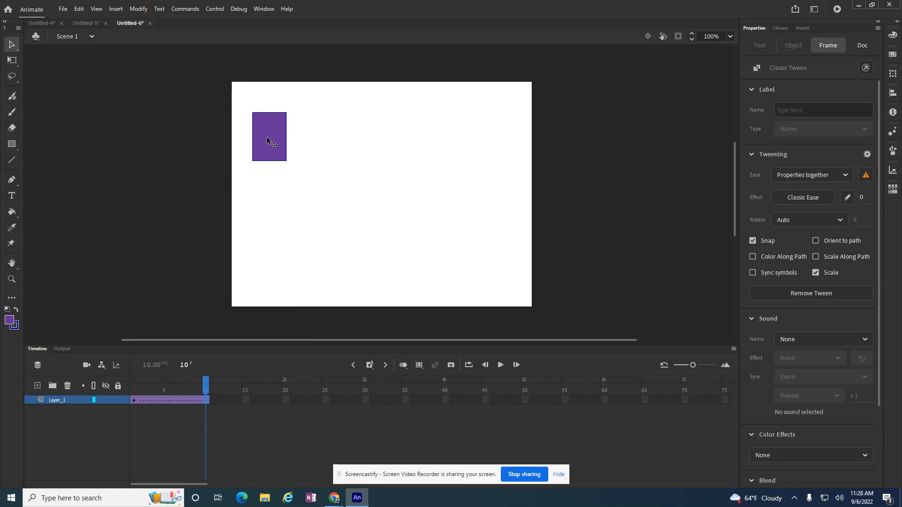
Insert a keyframe at frame 30, move the rectangle to the stage's lower-right area, and preview the motion
right_click(365, 399)
left_click(385, 195)
left_click_drag(261, 149, 472, 268)
key("Return")
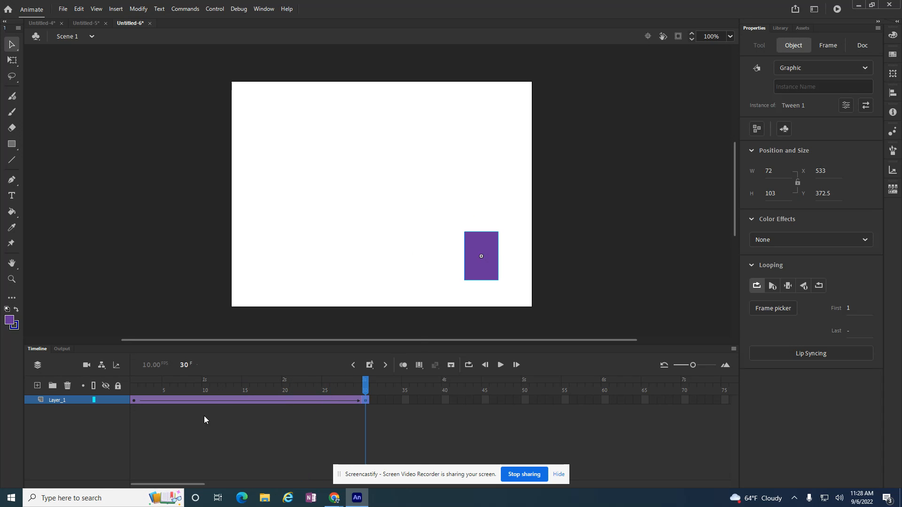
Set the rotation of the tween between frames 1 and 30 to Clockwise with 2 turns
left_click(215, 399)
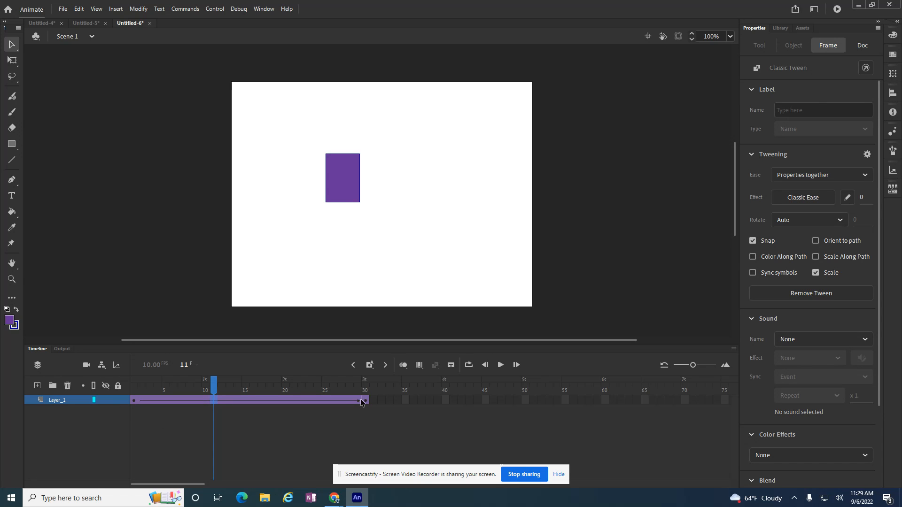
left_click(141, 400)
left_click(357, 400)
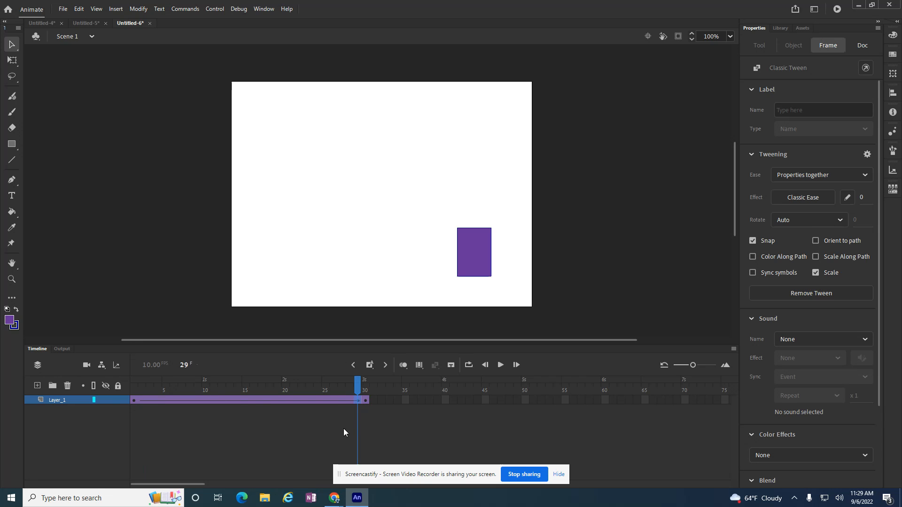
left_click(232, 399)
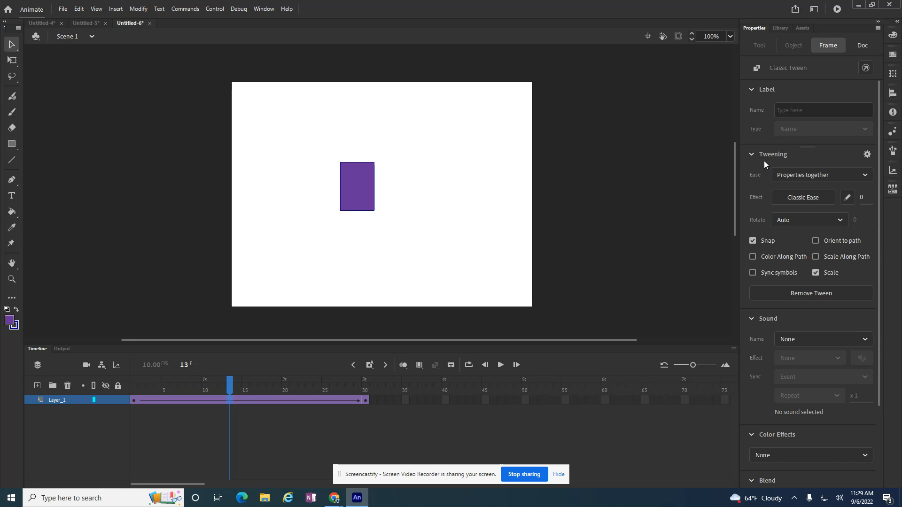
left_click(264, 8)
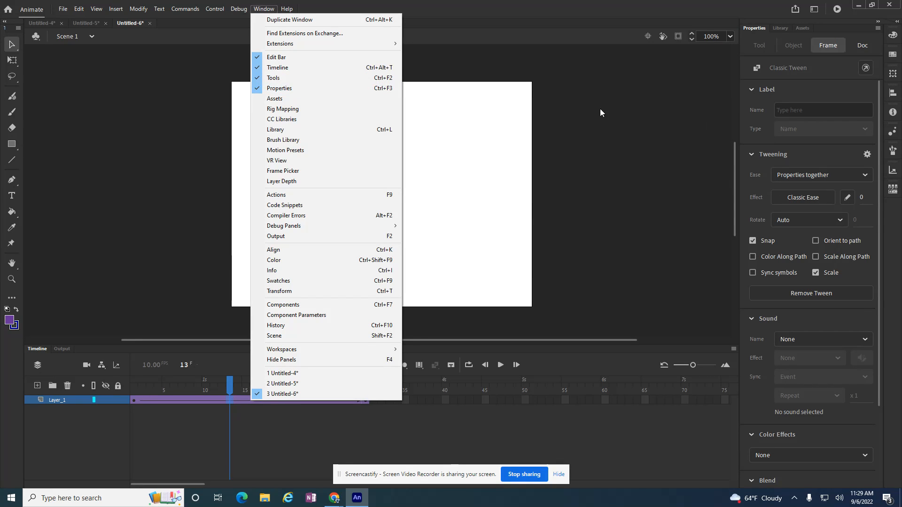
left_click(790, 221)
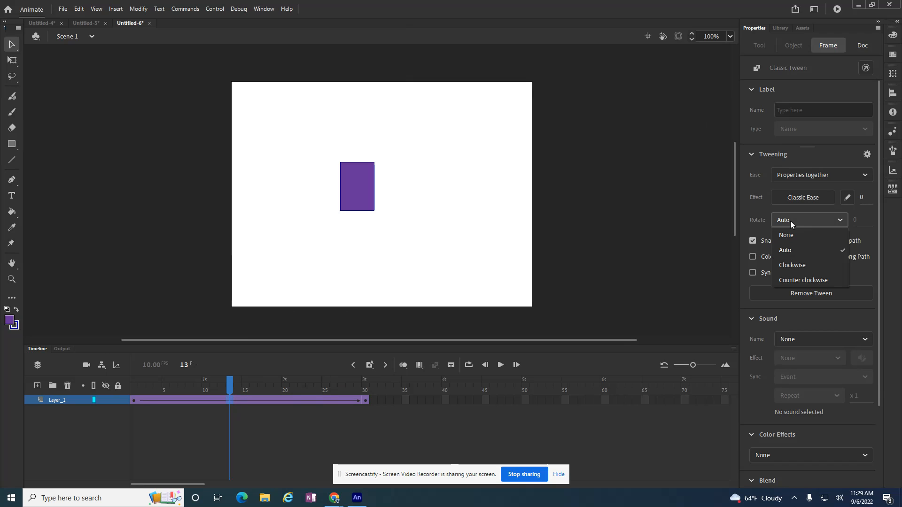
left_click(792, 267)
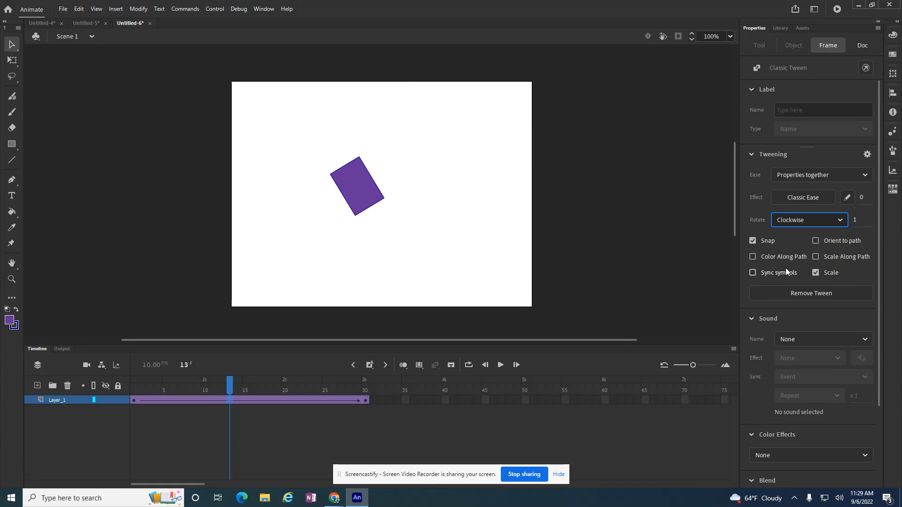
left_click(856, 221)
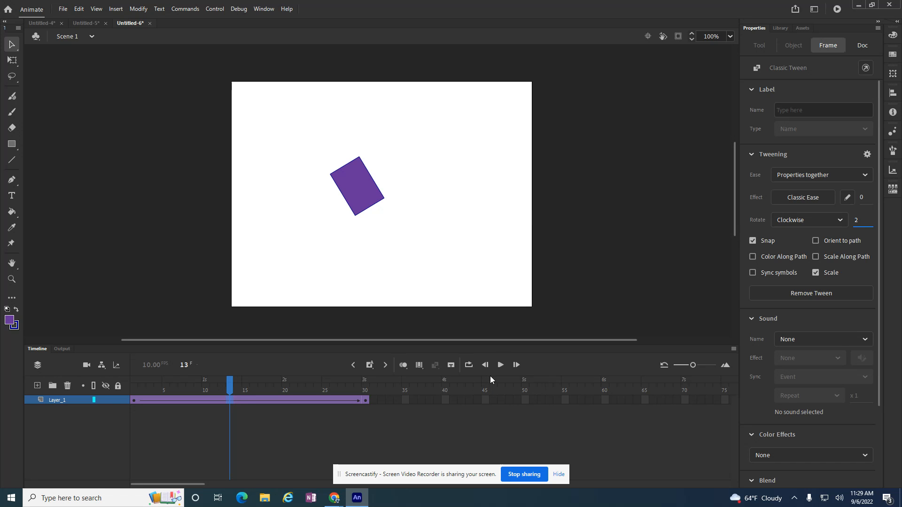
Play the animation several times to watch the rotating rectangle, and check the tween's rotation count
left_click(500, 365)
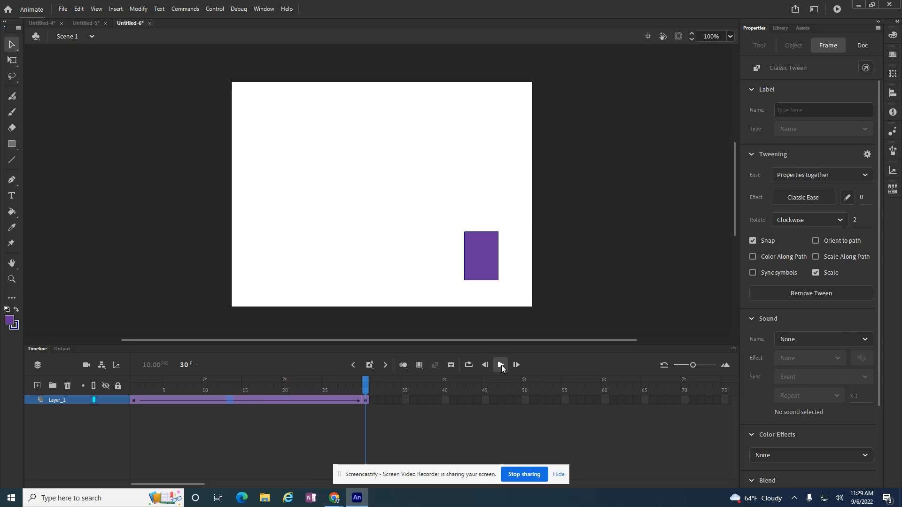
left_click(501, 365)
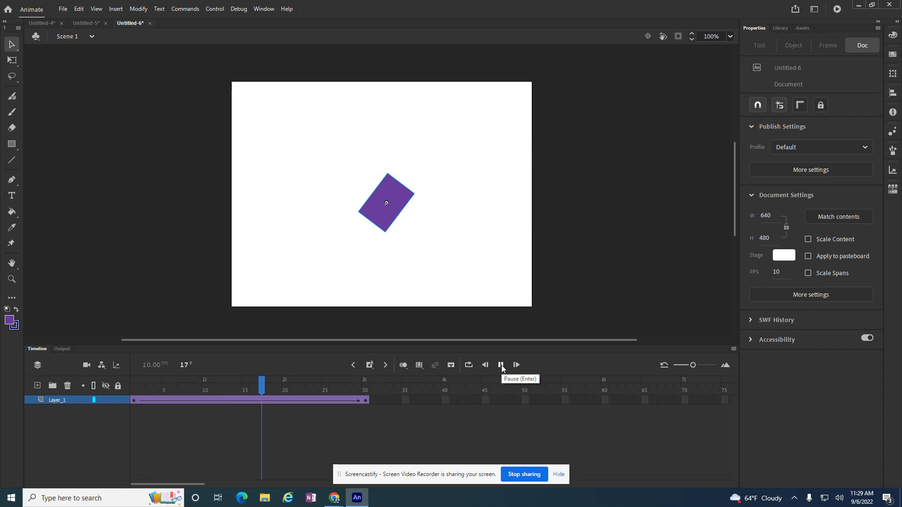
left_click(500, 365)
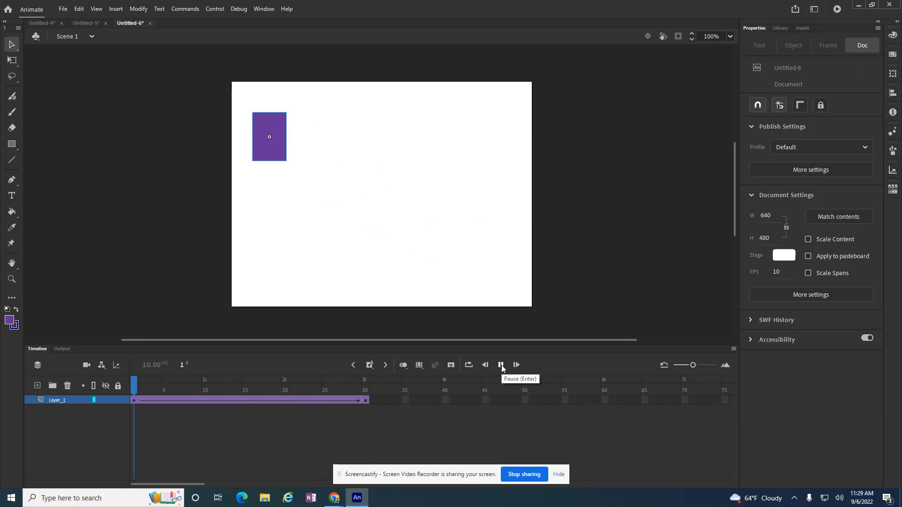
left_click(231, 396)
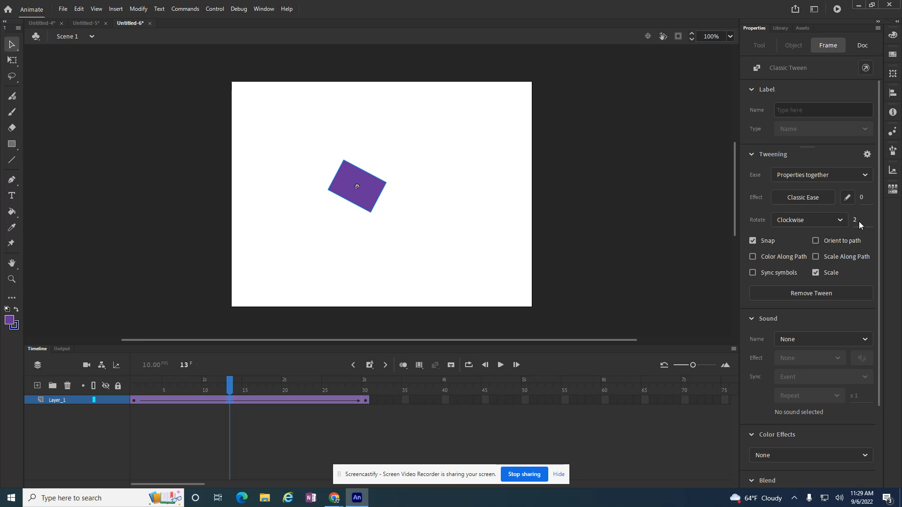
left_click_drag(855, 224, 860, 221)
Try moving the tween's ending keyframe from frame 30 to frame 60 and play the longer animation
left_click(366, 400)
left_click_drag(368, 399, 605, 400)
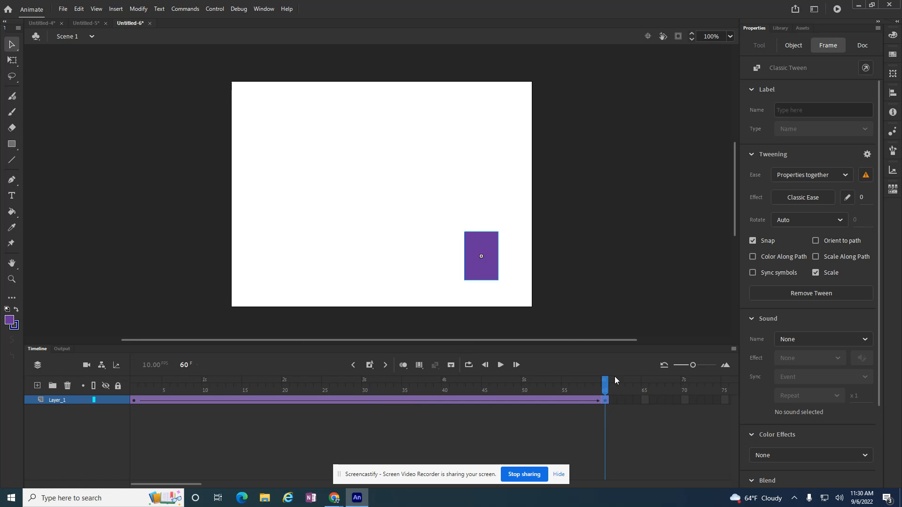
key("Return")
left_click_drag(365, 398, 366, 400)
On a new keyframe at frame 60, move the rectangle to the stage's lower-left area and shrink it to about 20 by 25
right_click(606, 399)
left_click(629, 194)
left_click_drag(488, 253, 271, 266)
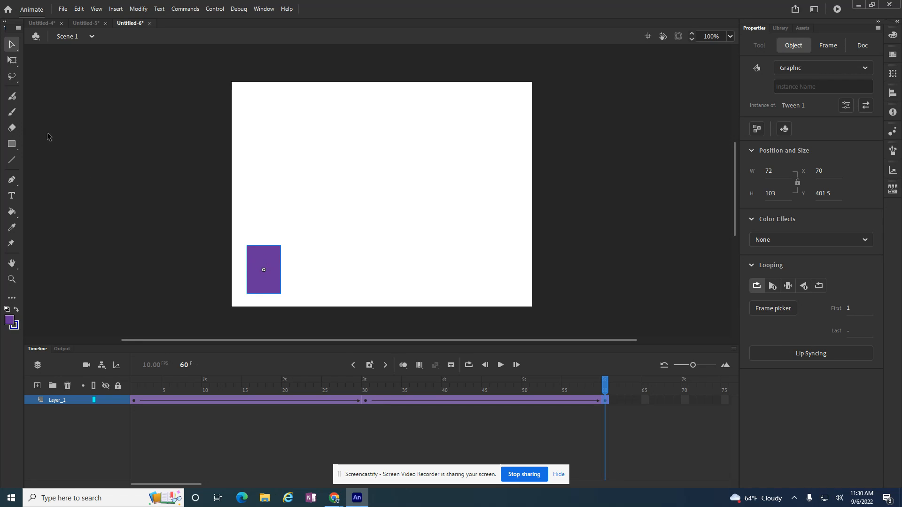
left_click(12, 60)
left_click_drag(247, 245, 258, 262)
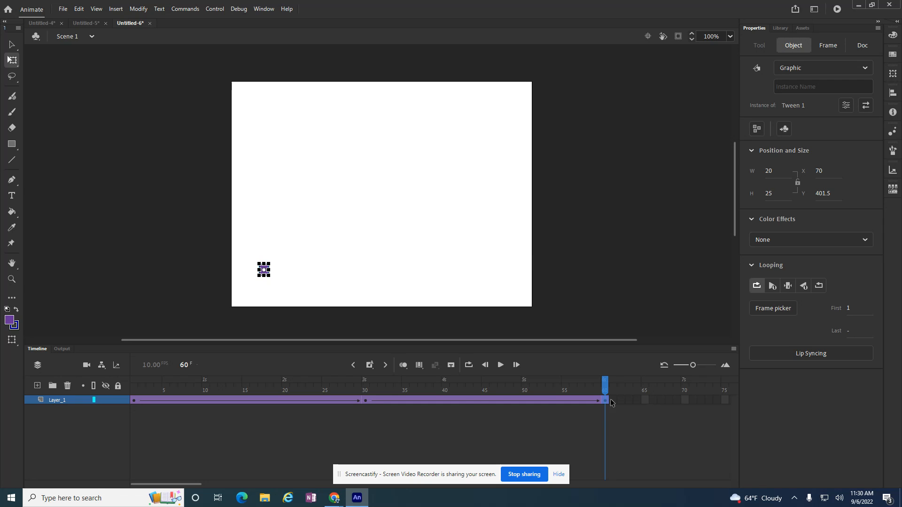
Play the full 60-frame animation and compare the rectangle's position and size at the keyframes
left_click(366, 399)
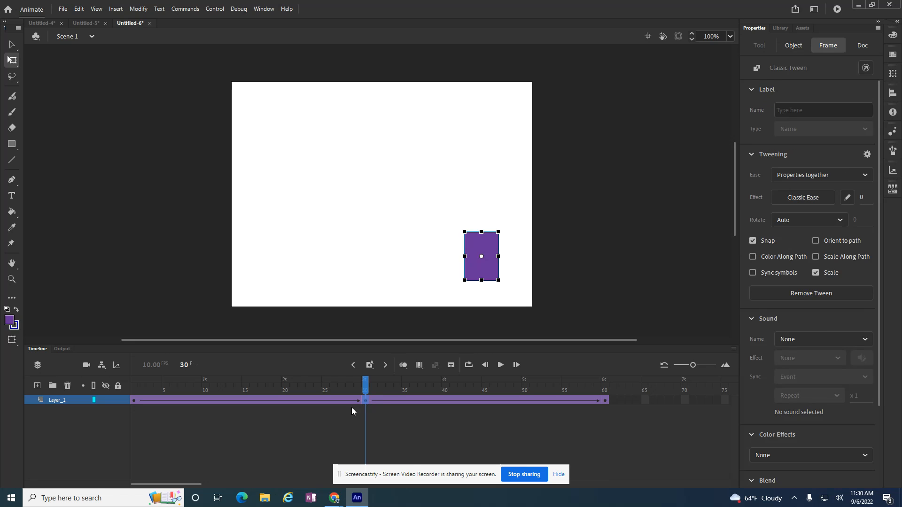
left_click(133, 400)
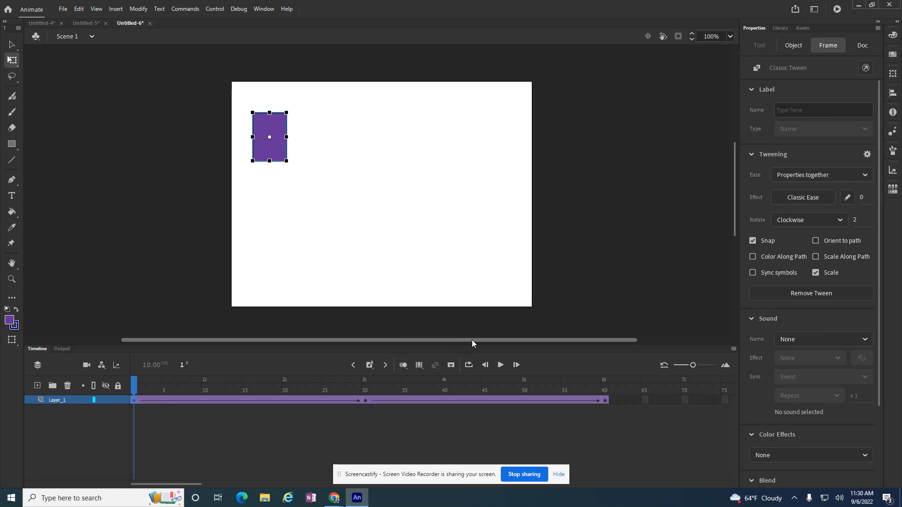
left_click(500, 366)
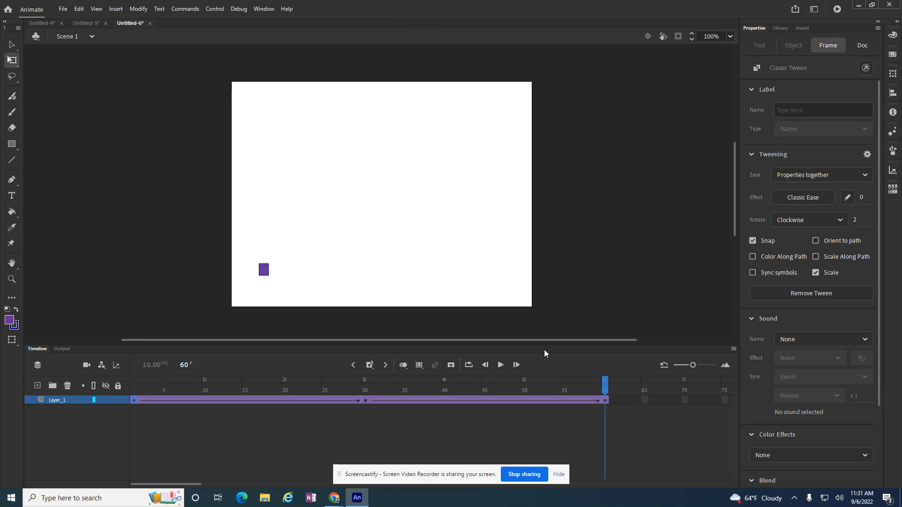
key("Return")
left_click(134, 399)
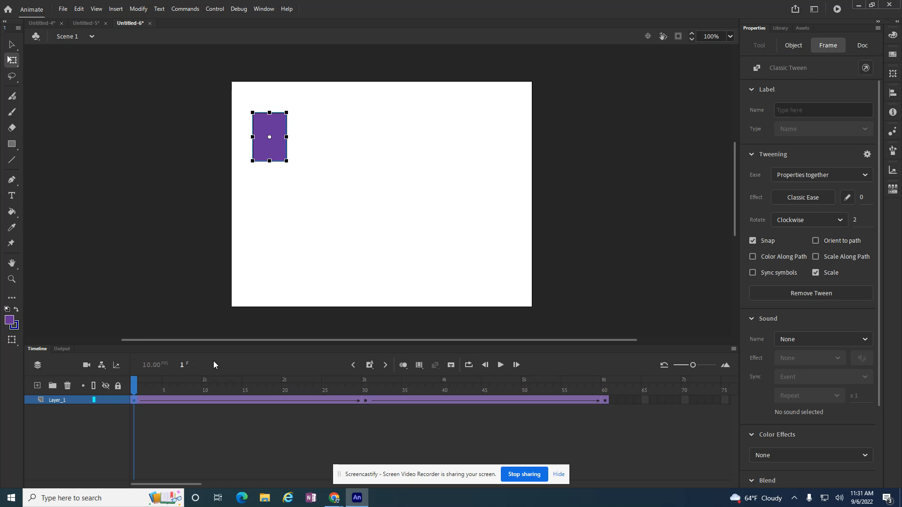
left_click(604, 400)
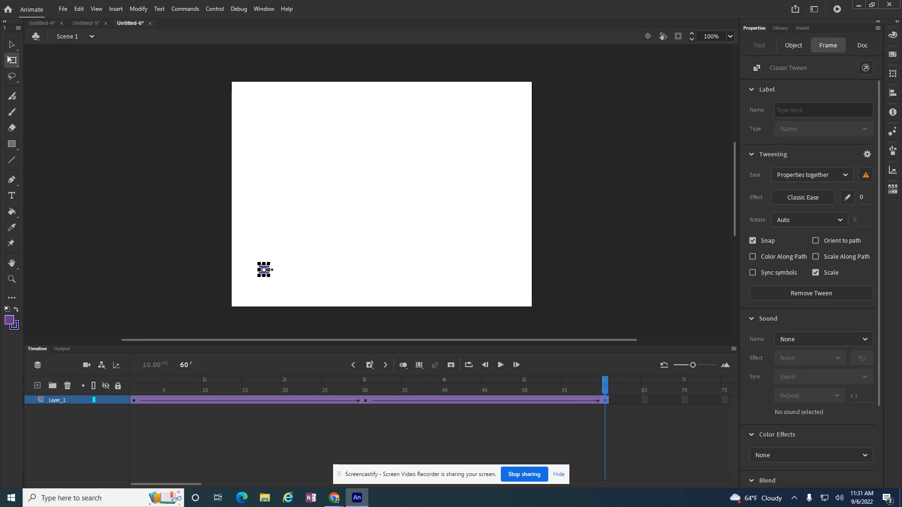
Apply an Alpha color effect of 0% to the rectangle at frame 1
left_click(133, 401)
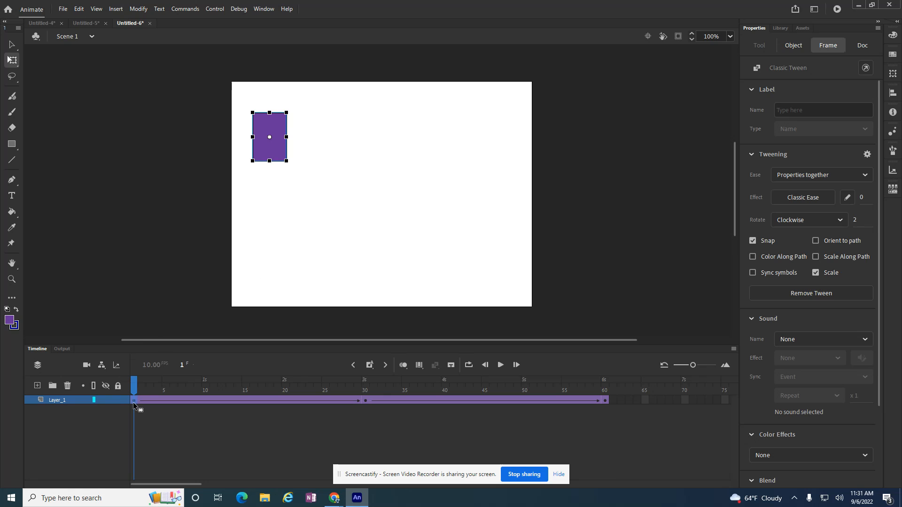
left_click(266, 136)
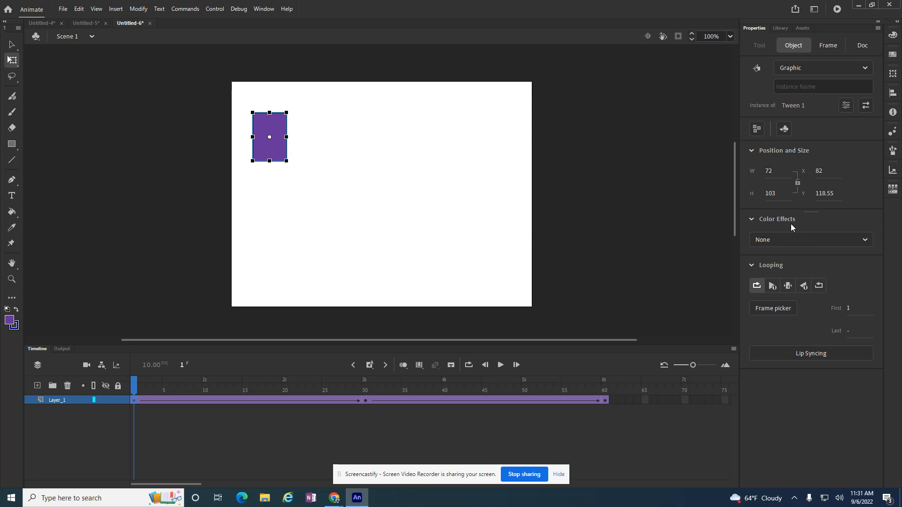
left_click(786, 236)
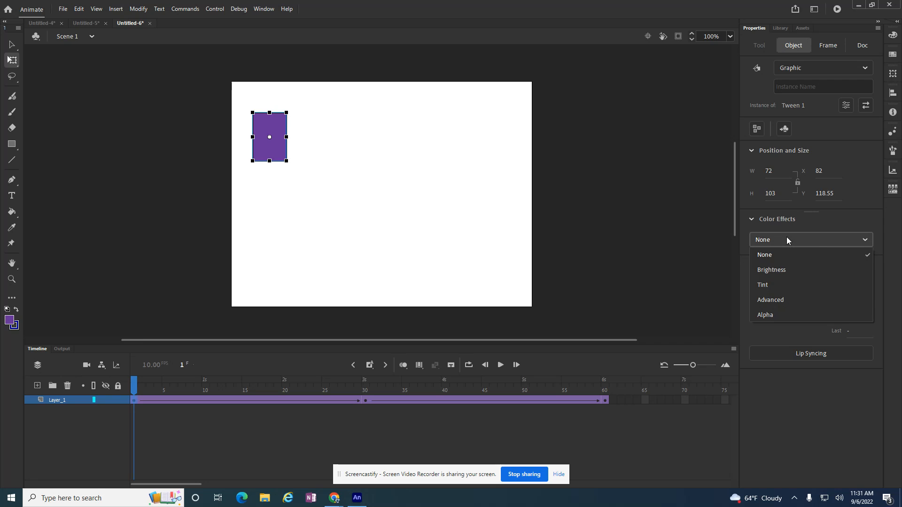
left_click(778, 320)
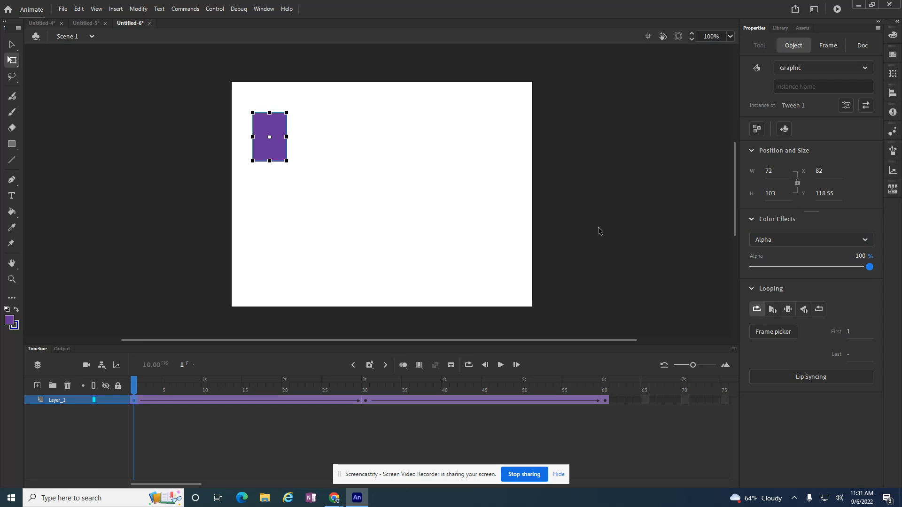
left_click_drag(870, 267, 805, 267)
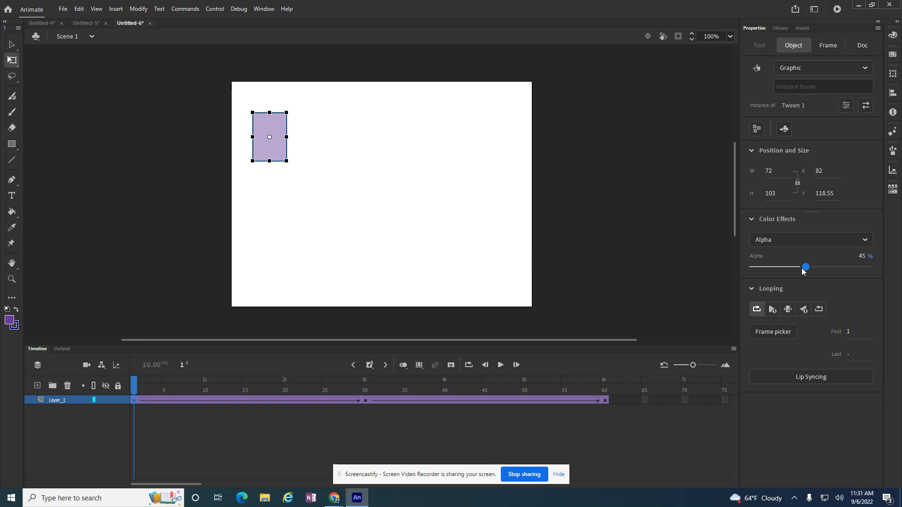
left_click_drag(806, 270, 747, 269)
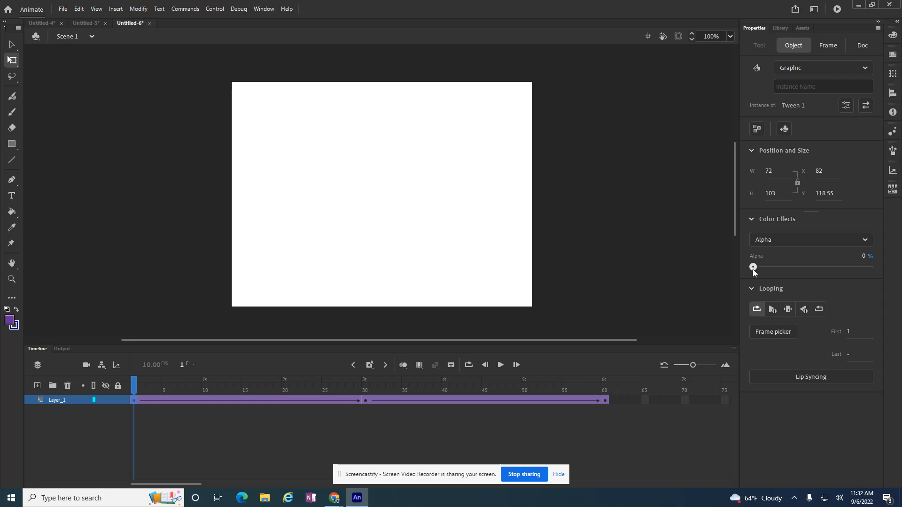
left_click_drag(753, 270, 752, 269)
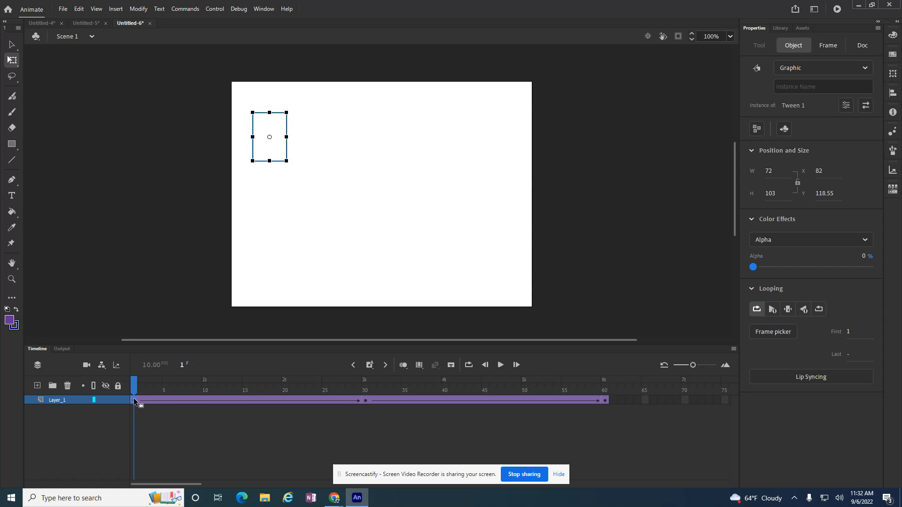
Check the rectangle at frames 30 and 60, and play the animation from frame 1 to preview the fade-in
left_click(365, 400)
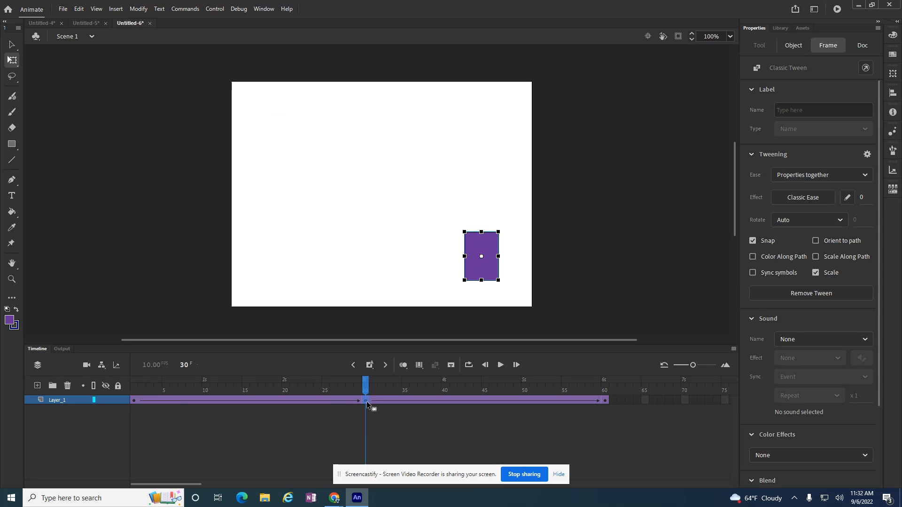
left_click(604, 402)
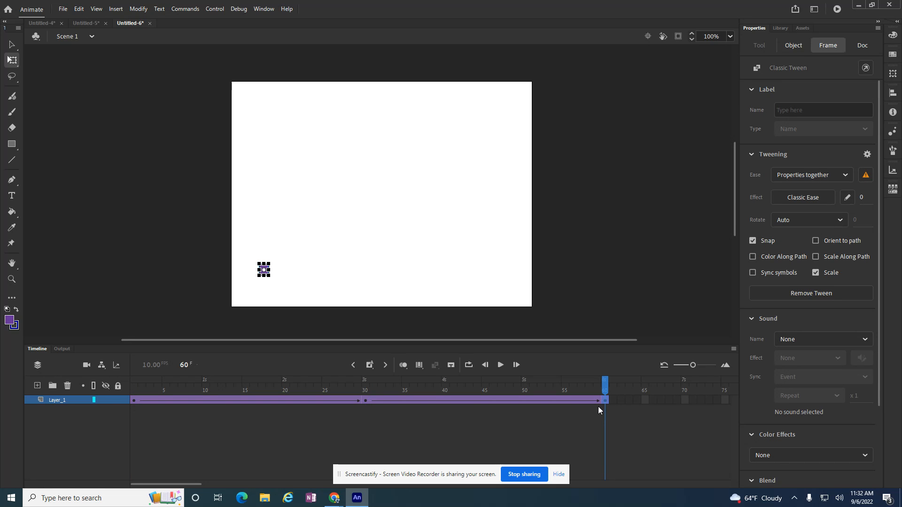
left_click_drag(609, 388, 134, 388)
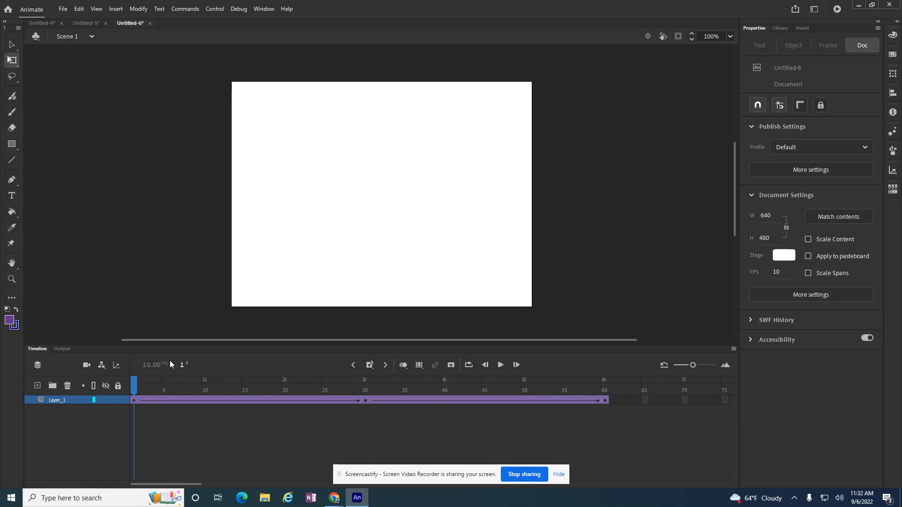
key("Return")
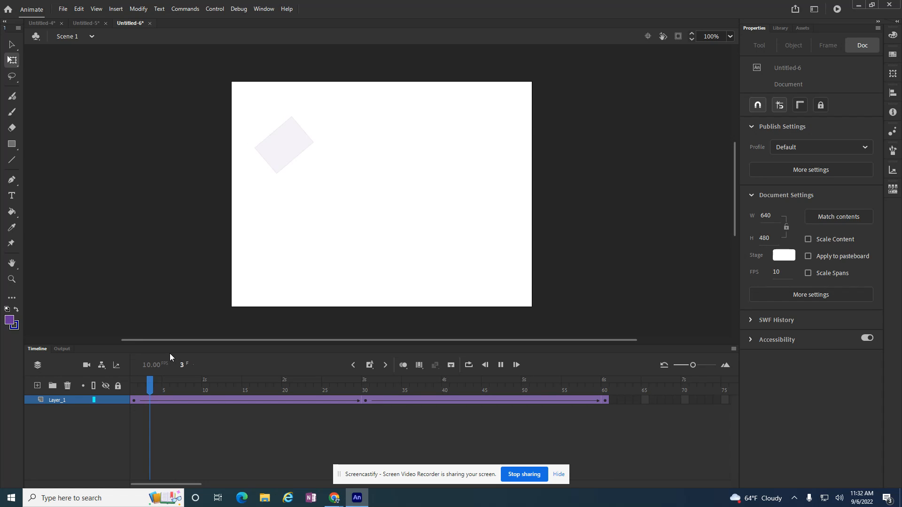